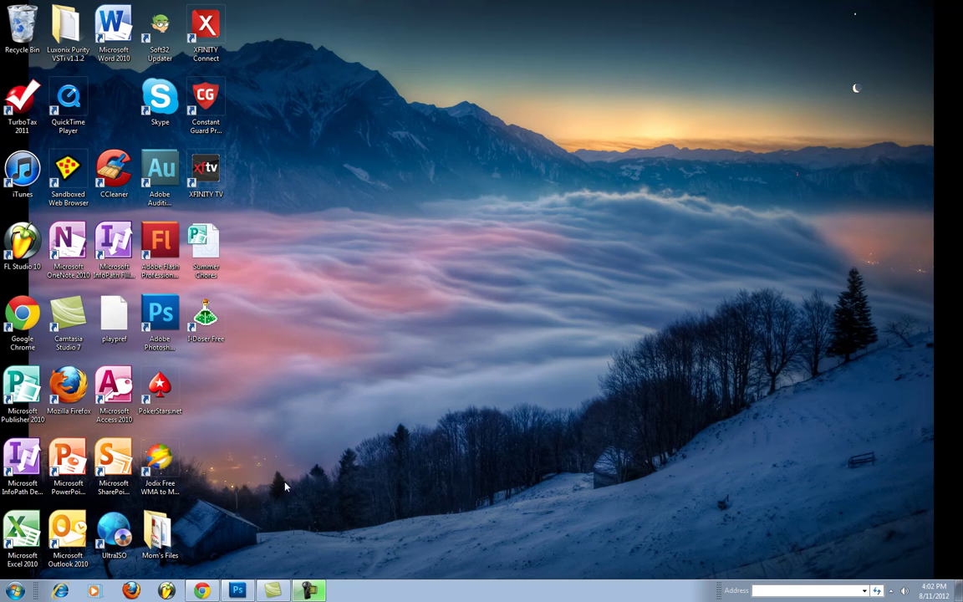
Create a new blank white 550 × 150 px document at 72 ppi
left_click(238, 591)
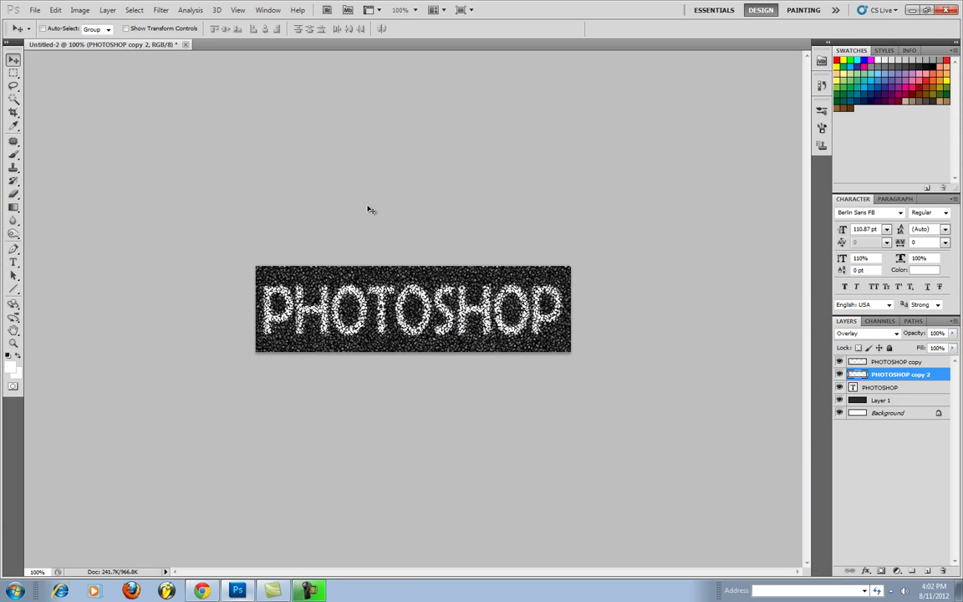
left_click(35, 10)
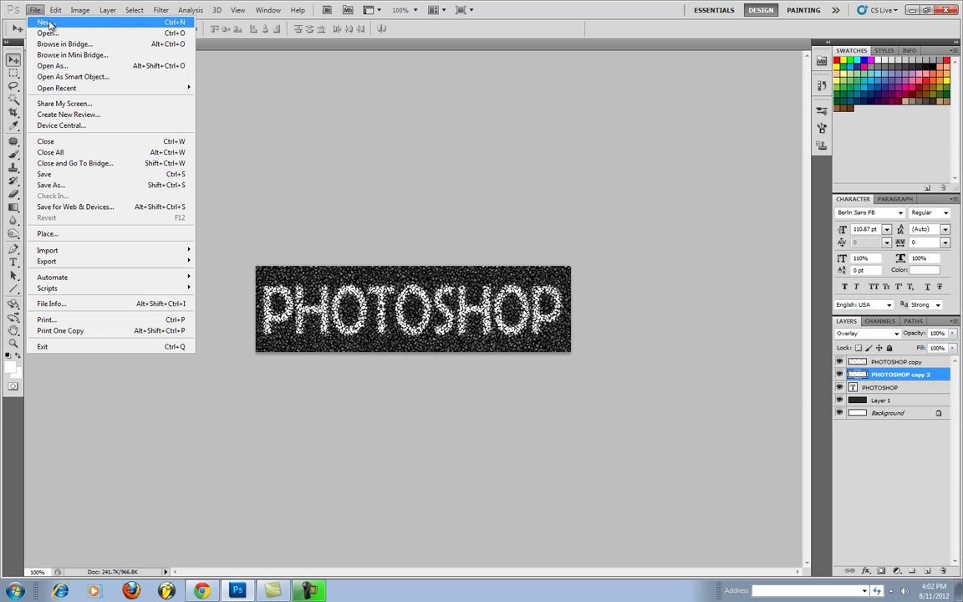
left_click(48, 23)
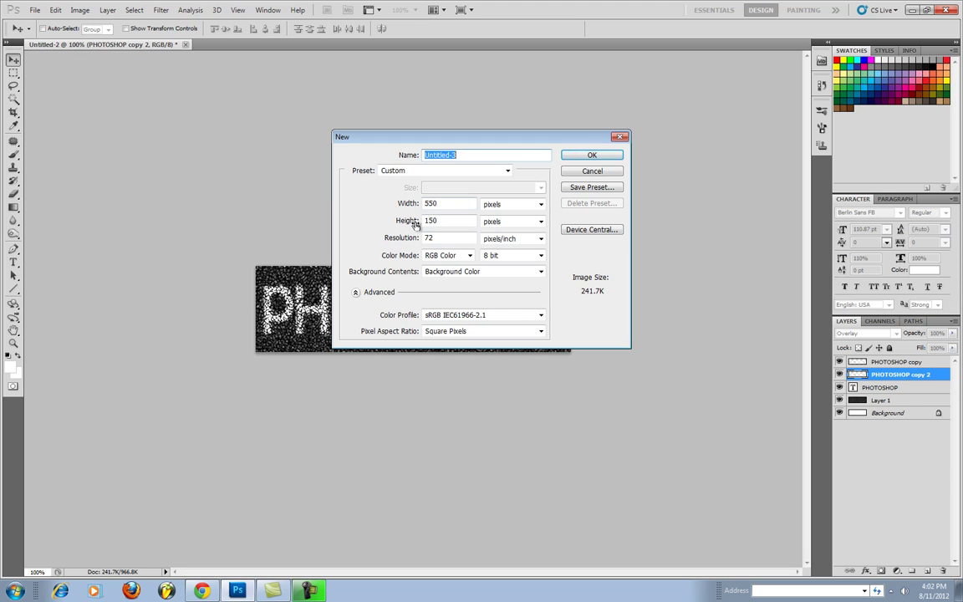
left_click(591, 155)
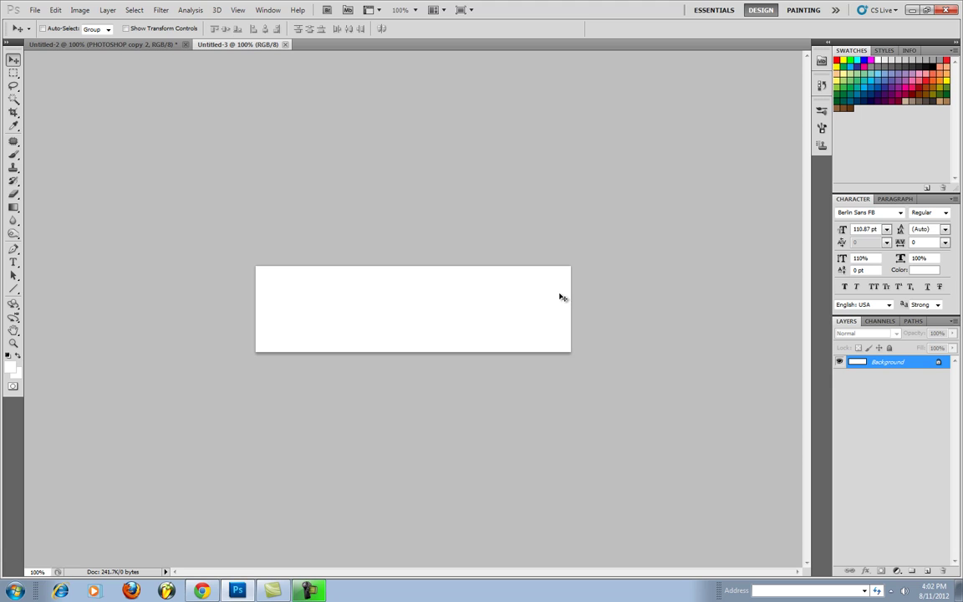
Add a new layer and fill it with black using the default colours
left_click(928, 570)
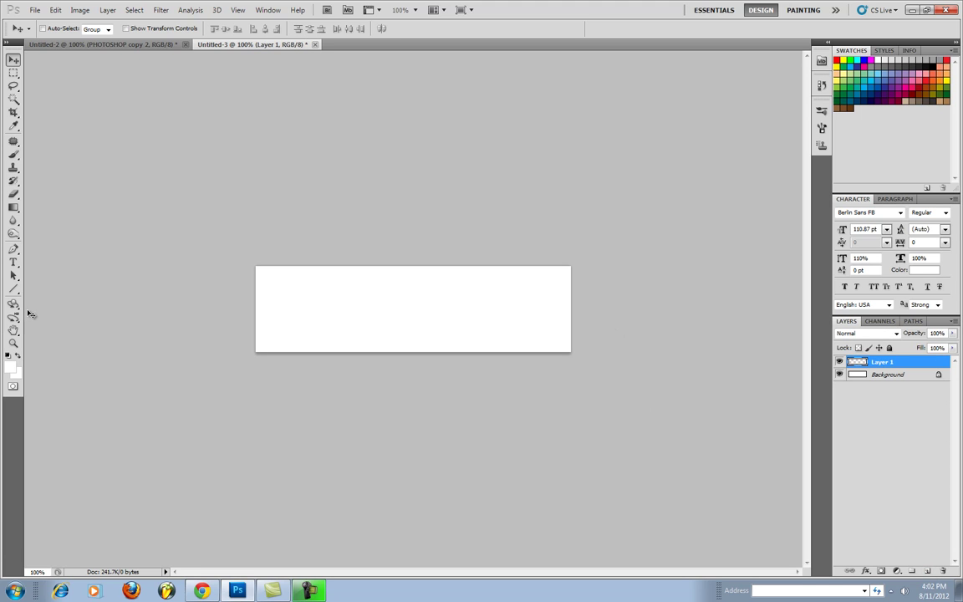
key("d")
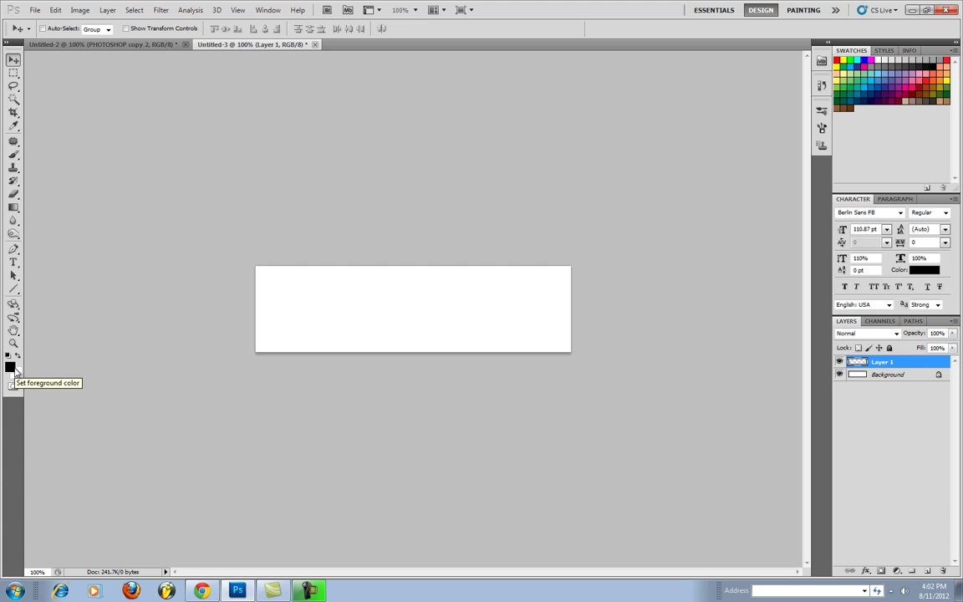
key("alt+BackSpace")
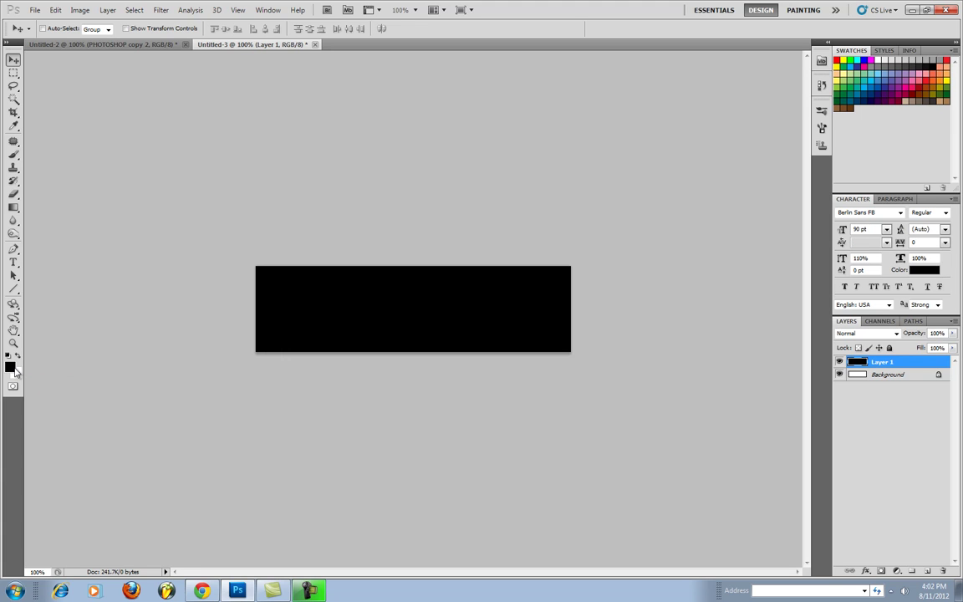
Apply the Sketch > Reticulation filter to the black layer for a speckled texture
left_click(155, 10)
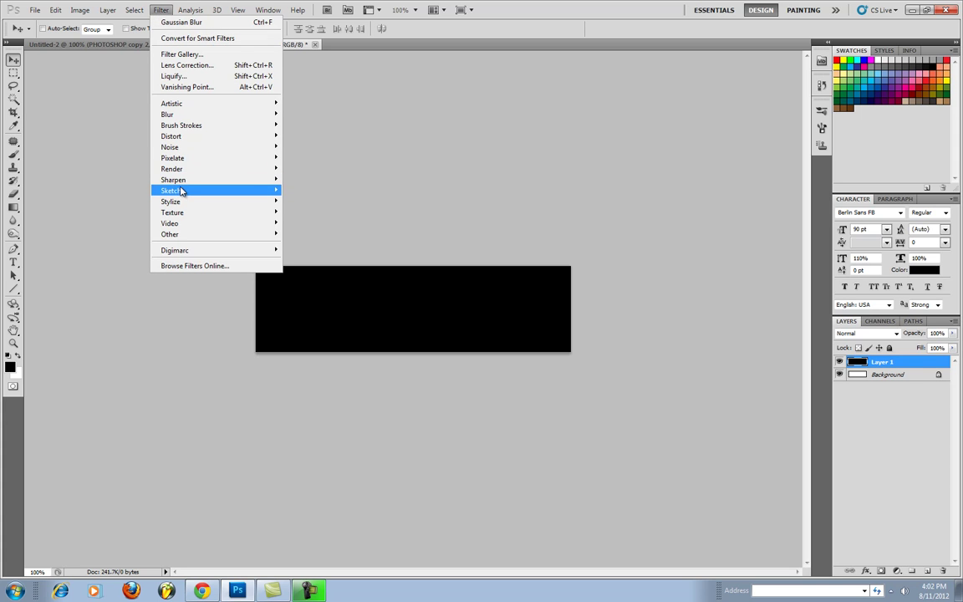
mouse_move(180, 190)
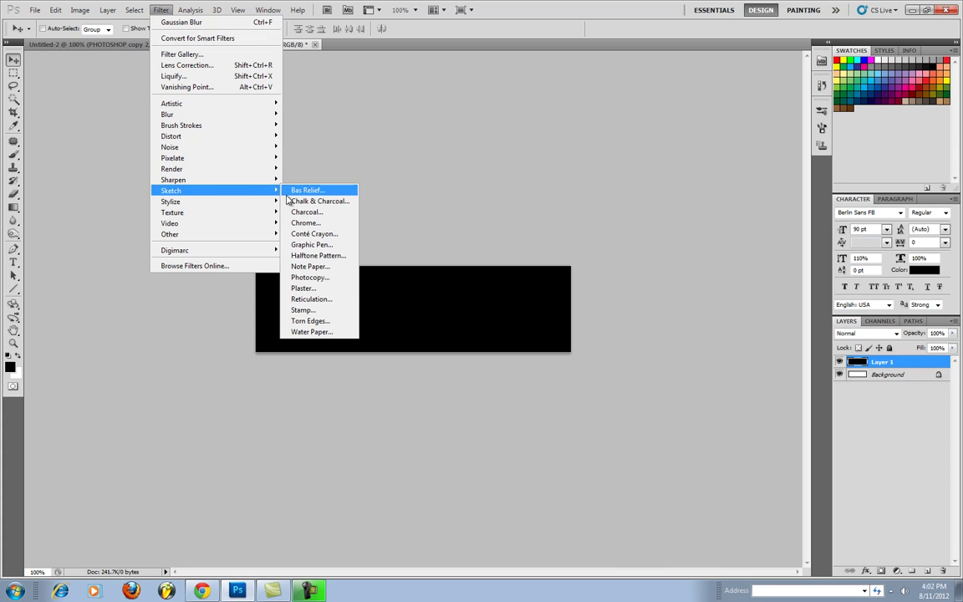
left_click(309, 299)
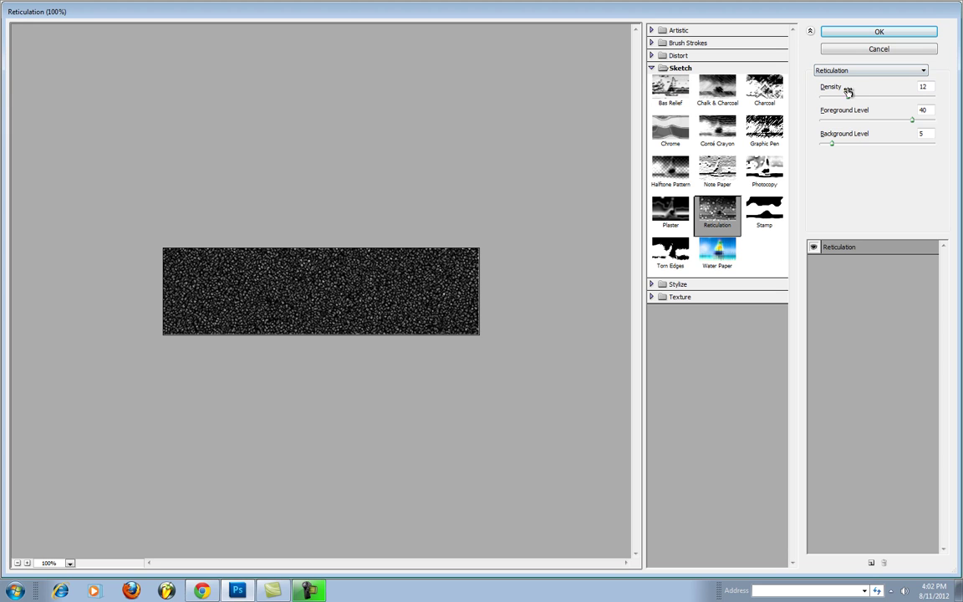
left_click(879, 31)
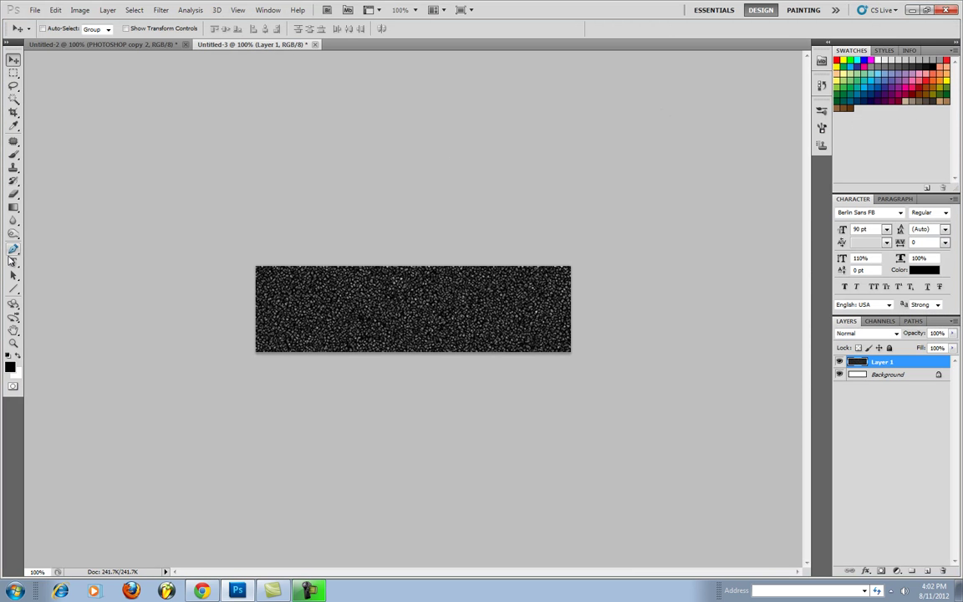
Type PHOTOSHOP in white Berlin Sans FB 90 pt on the left of the banner
left_click(13, 263)
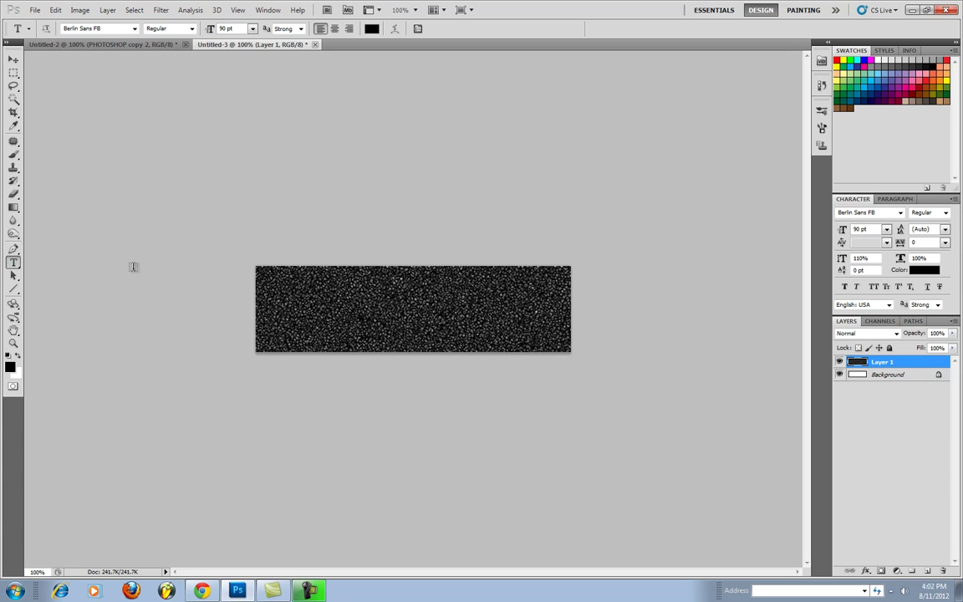
left_click(278, 309)
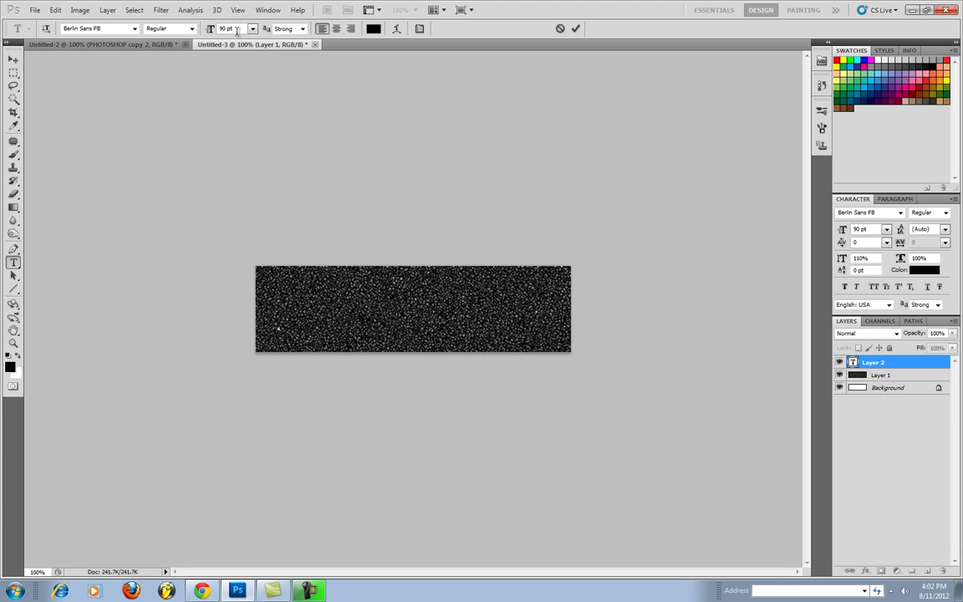
left_click(133, 28)
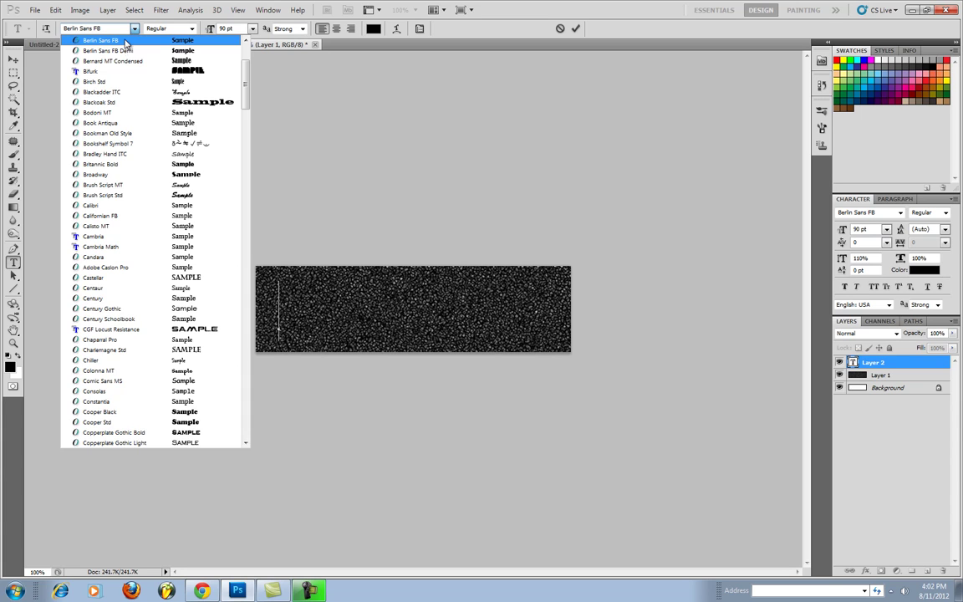
left_click(128, 40)
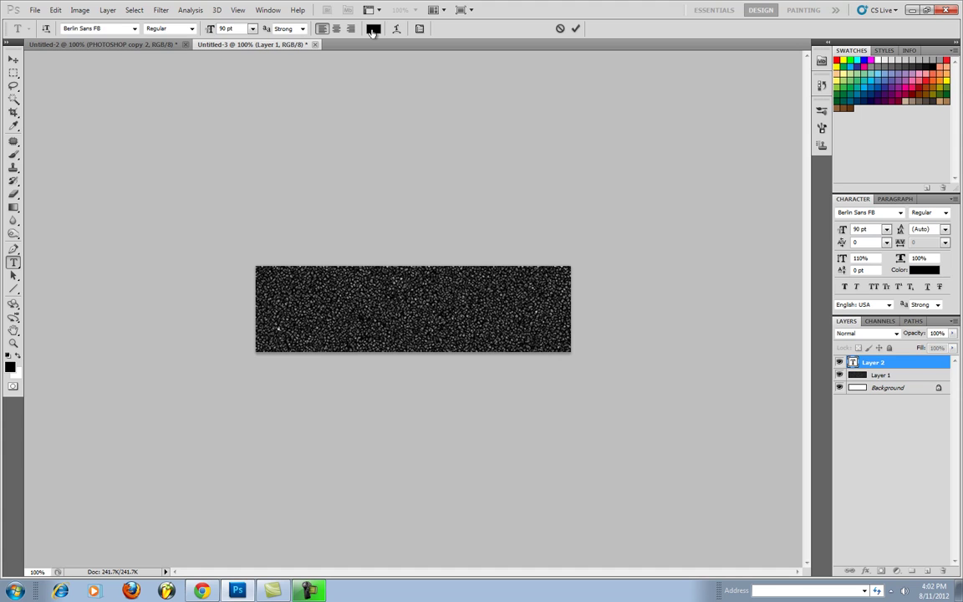
left_click(374, 30)
left_click_drag(366, 151, 306, 132)
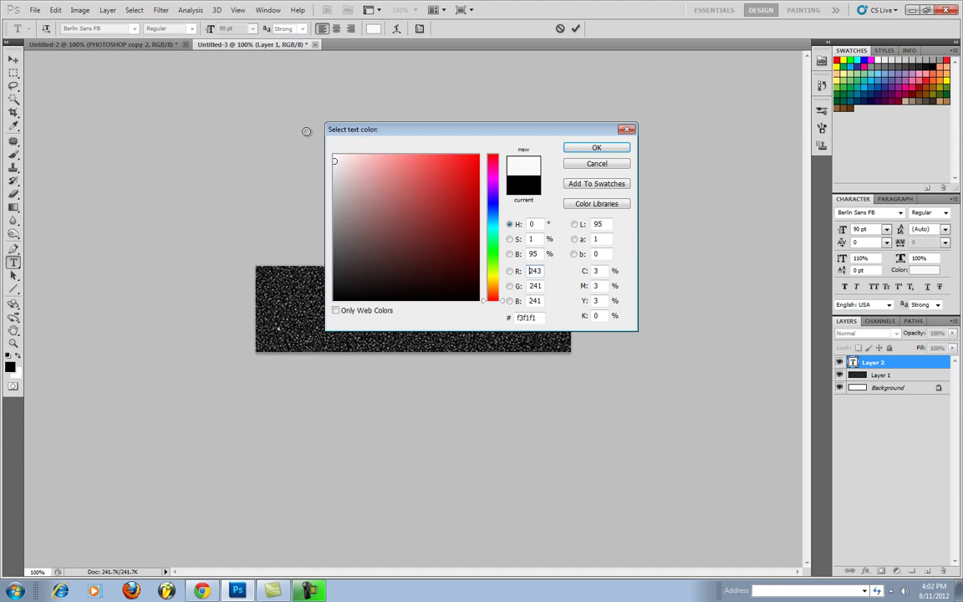
left_click(611, 149)
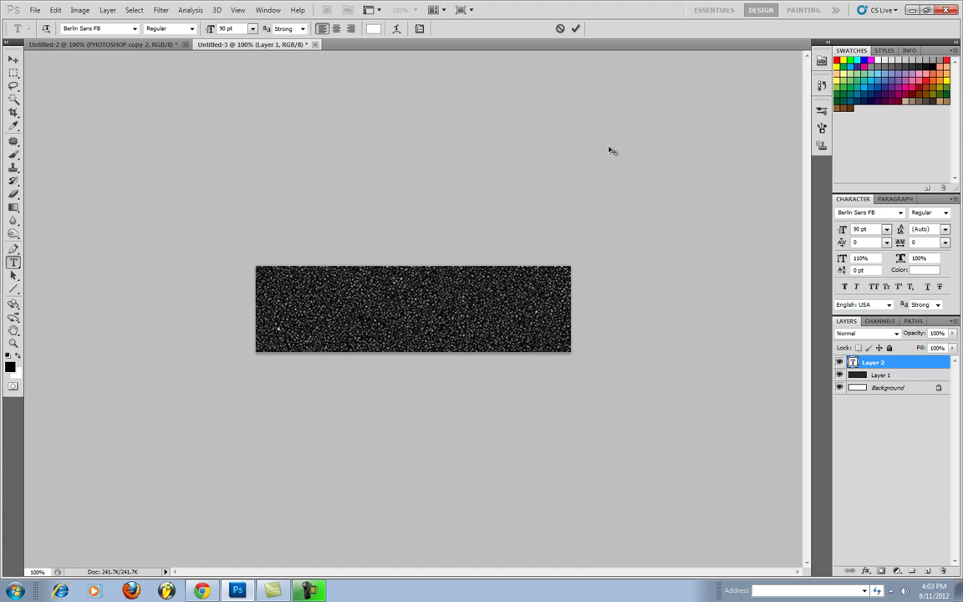
type("PHOTOSHOP")
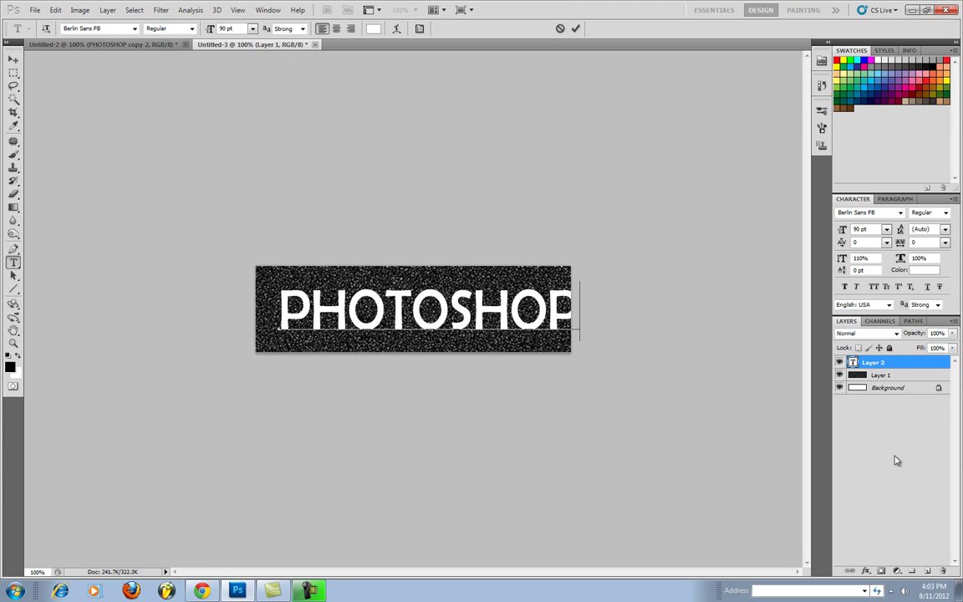
key("ctrl+Return")
Select the PHOTOSHOP text layer and move it to sit centred on the banner
key("v")
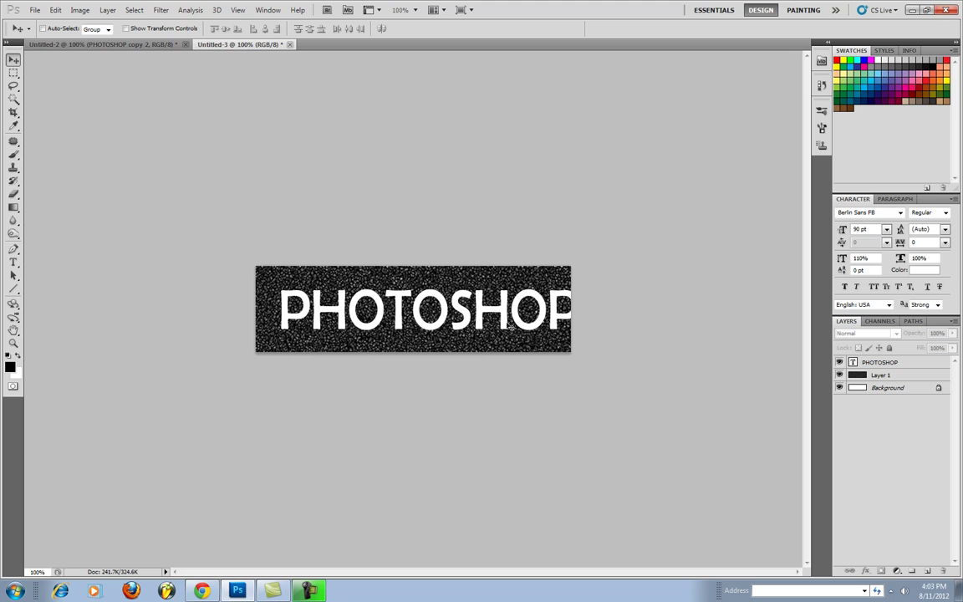
left_click(456, 291)
left_click(407, 207)
key("alt+period")
left_click_drag(510, 311, 493, 312)
key("Down")
key("Down")
key("Down")
key("Down")
key("Down")
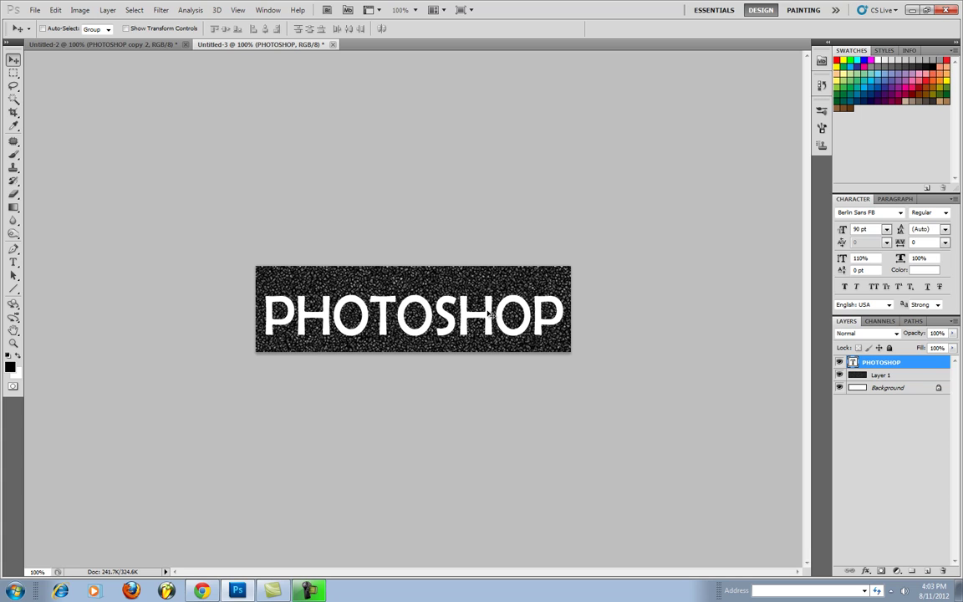
Stretch the PHOTOSHOP text vertically to 121.25% height
key("ctrl+t")
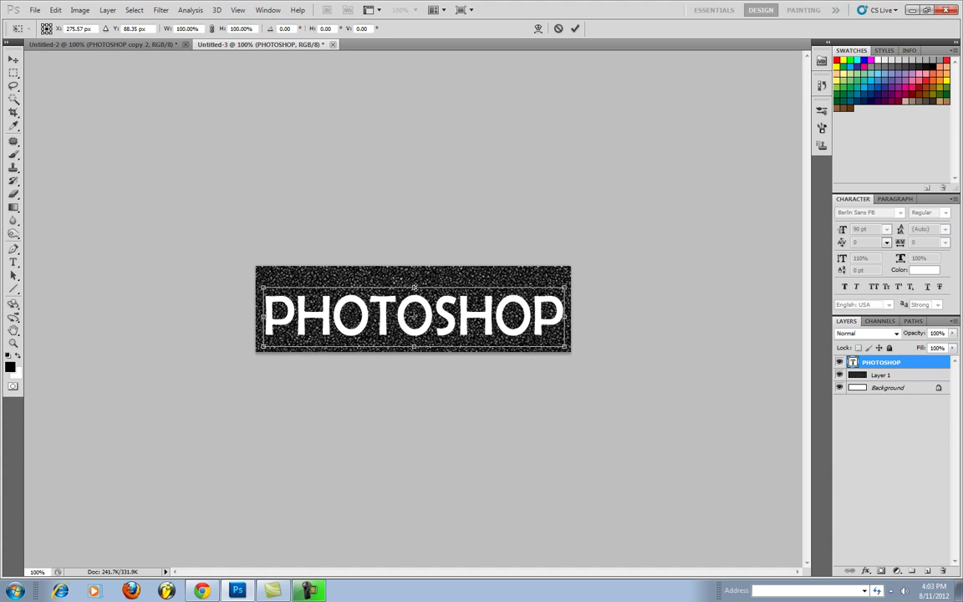
left_click_drag(414, 287, 414, 273)
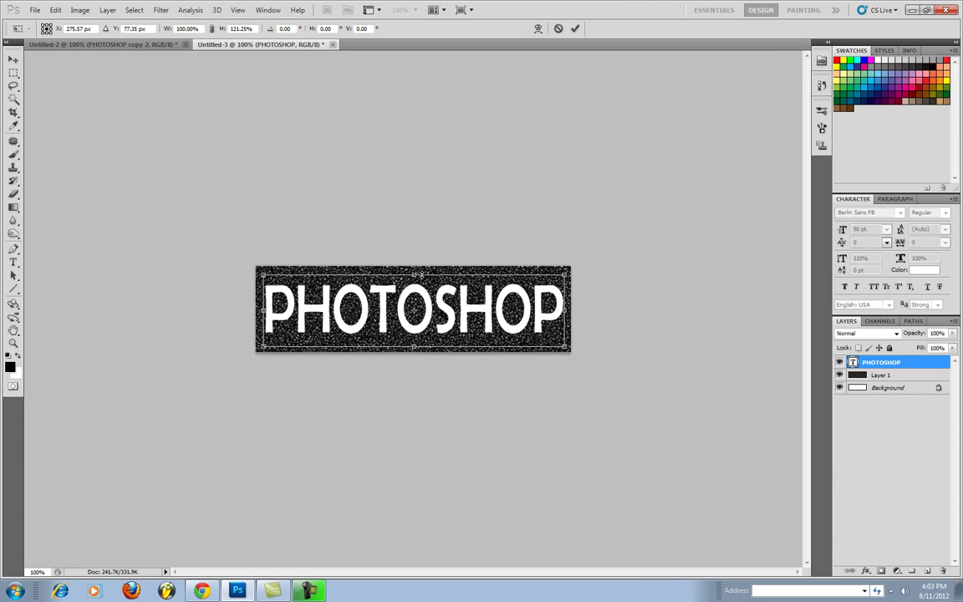
key("Return")
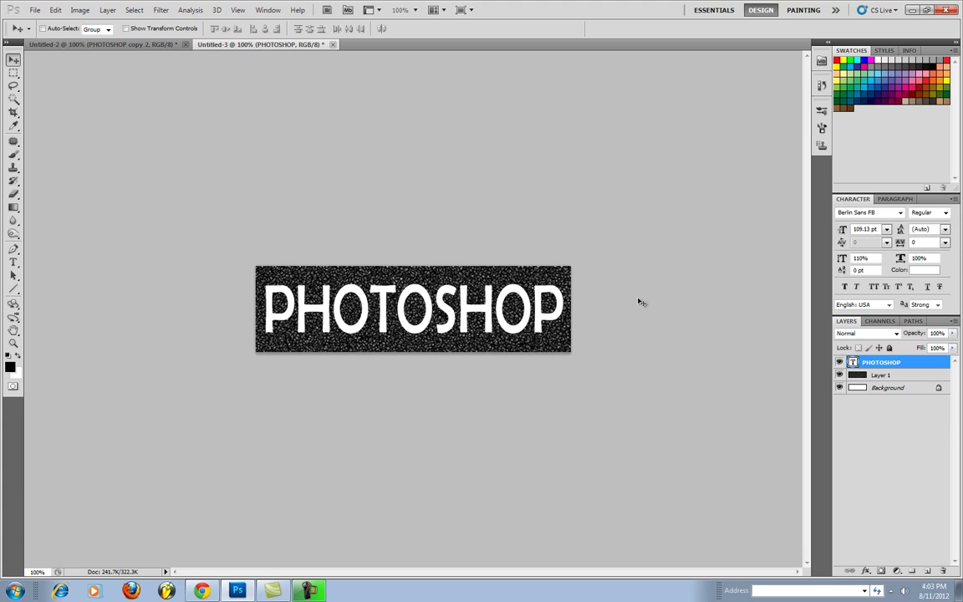
Set the PHOTOSHOP layer's blend mode to Overlay and duplicate the layer
left_click(877, 335)
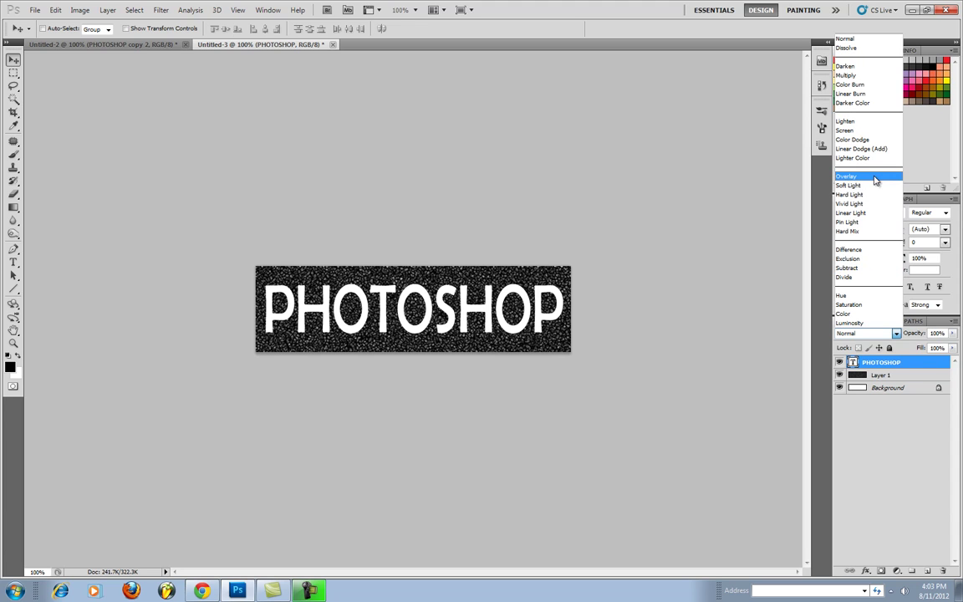
left_click(875, 177)
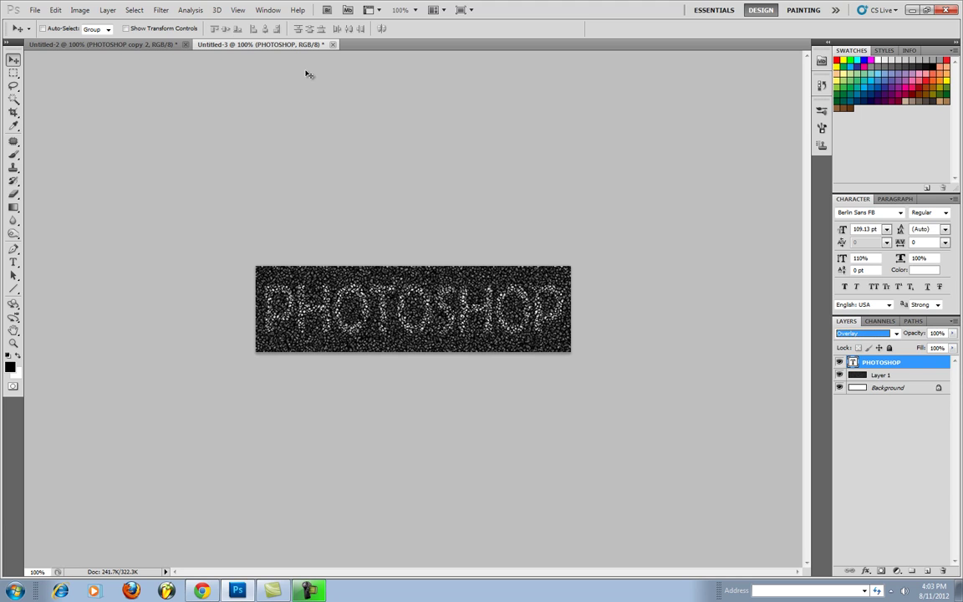
key("ctrl+j")
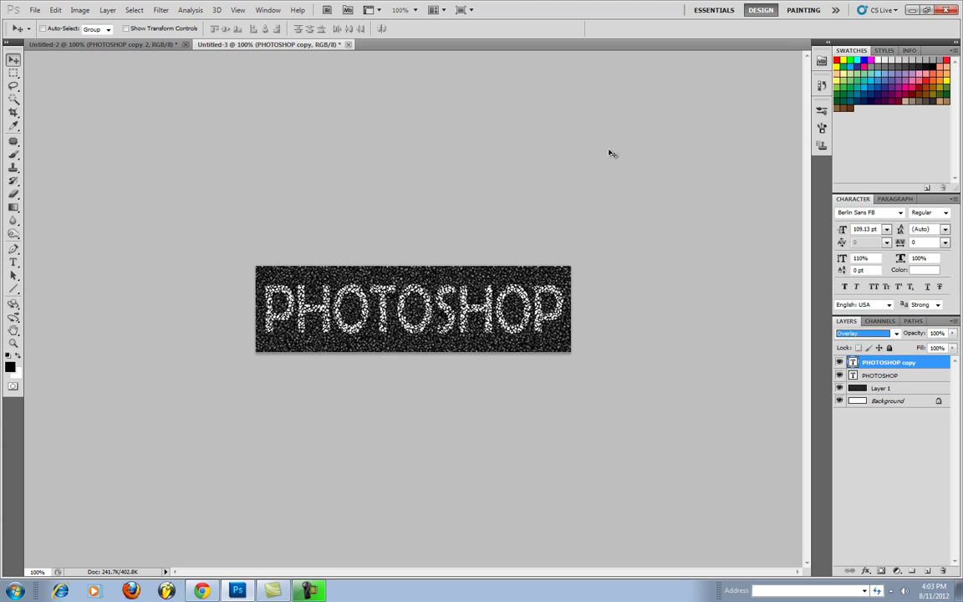
Rasterize the PHOTOSHOP copy and soften it with a 3.5-pixel Gaussian Blur
left_click(160, 9)
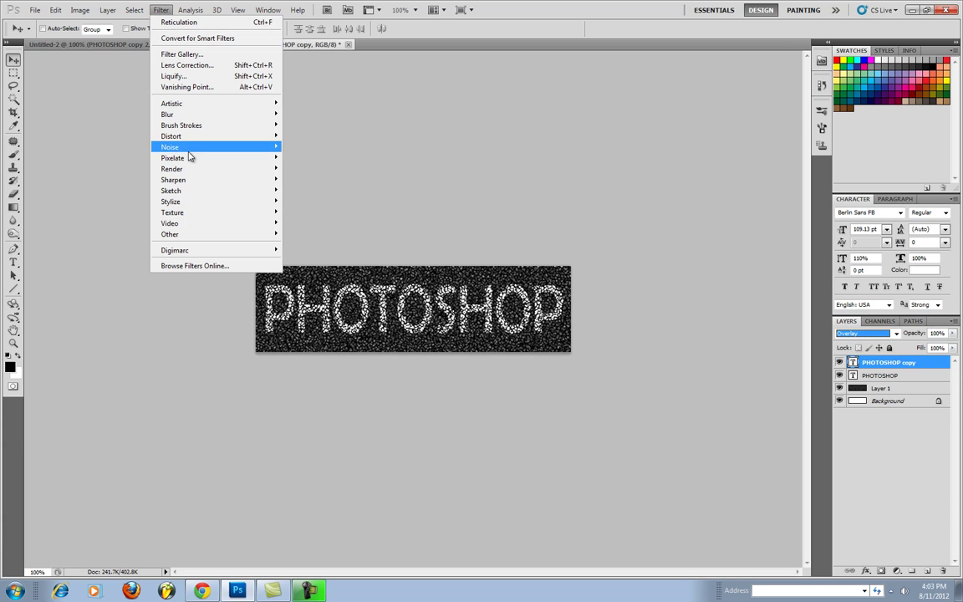
mouse_move(184, 114)
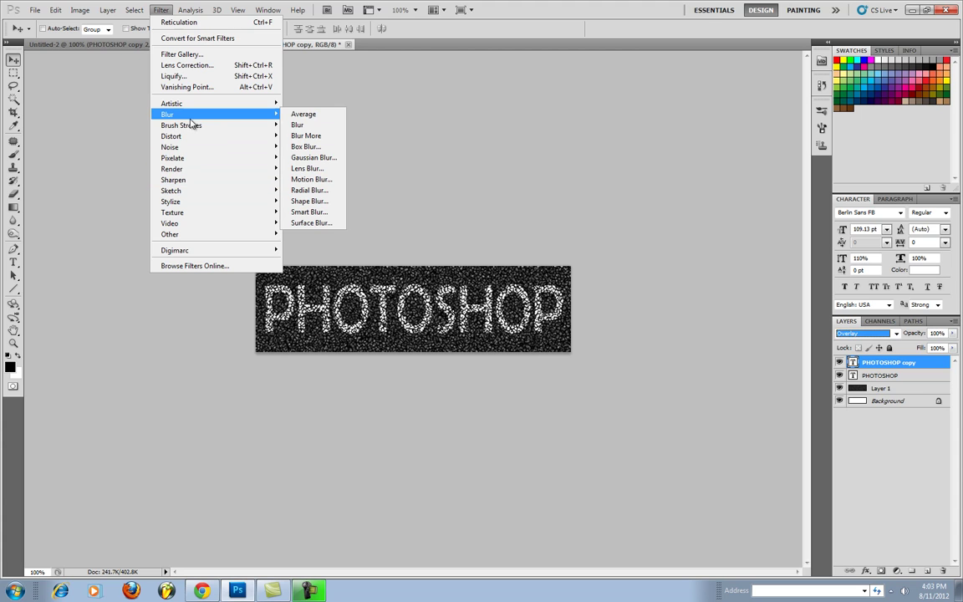
left_click(308, 159)
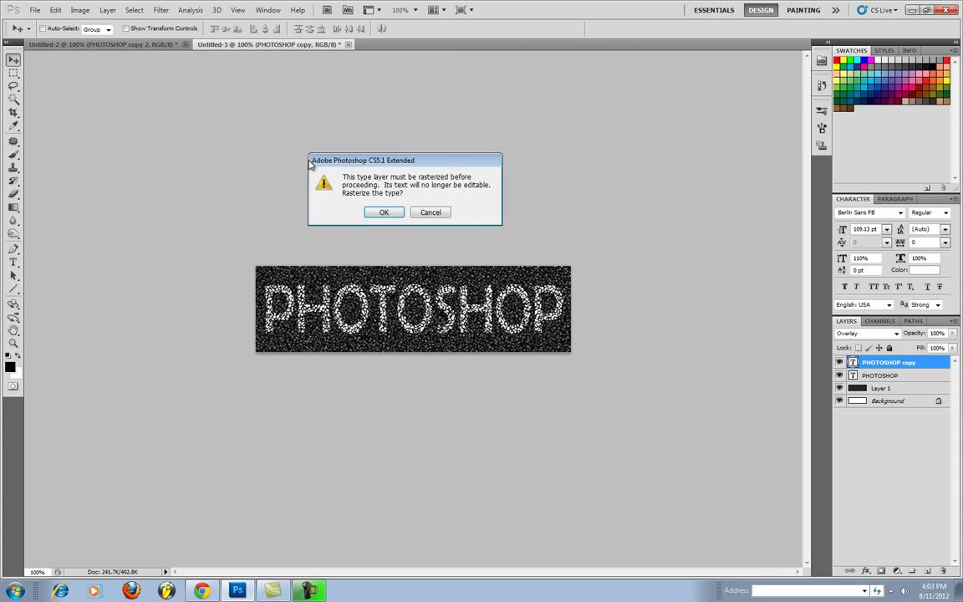
left_click(381, 212)
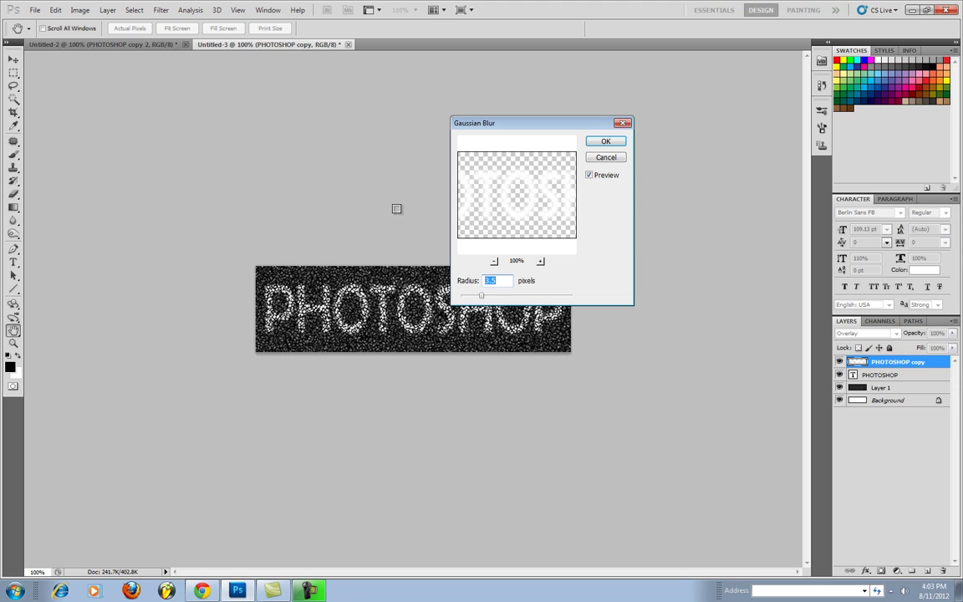
left_click(608, 142)
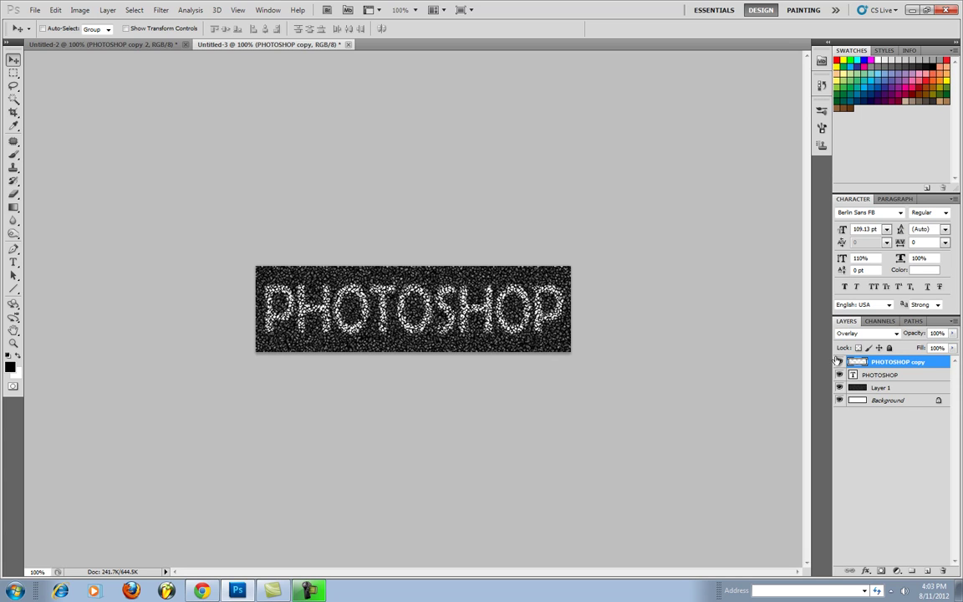
Duplicate the original PHOTOSHOP layer again, rasterize it, and apply a 3.5-pixel Gaussian Blur
left_click(873, 375)
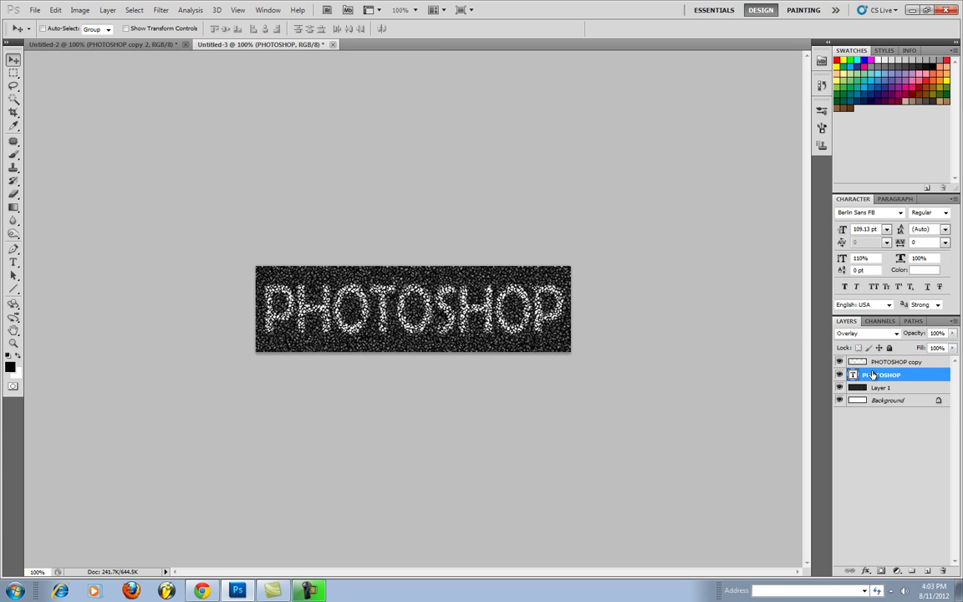
key("ctrl+j")
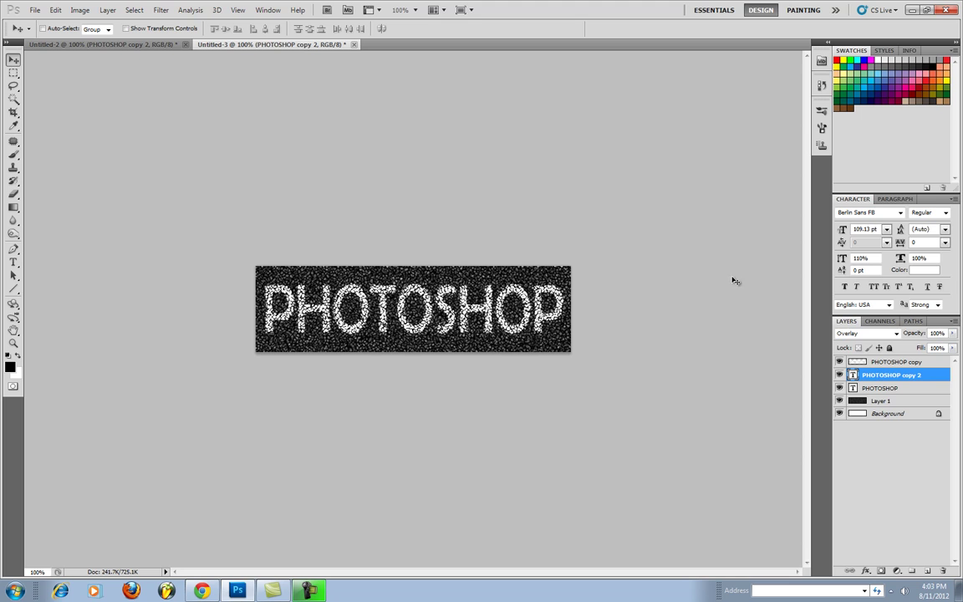
left_click(156, 12)
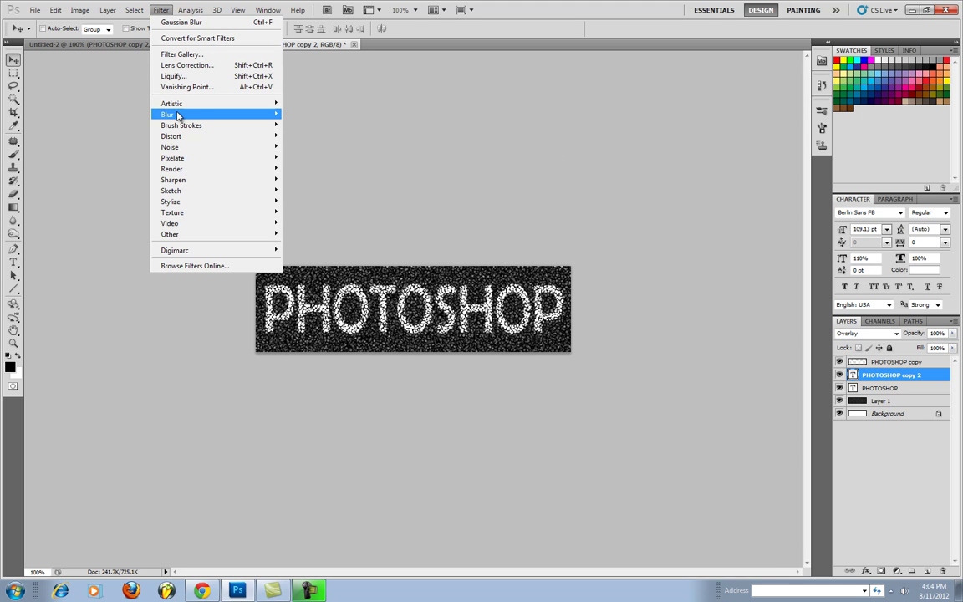
mouse_move(176, 115)
left_click(327, 158)
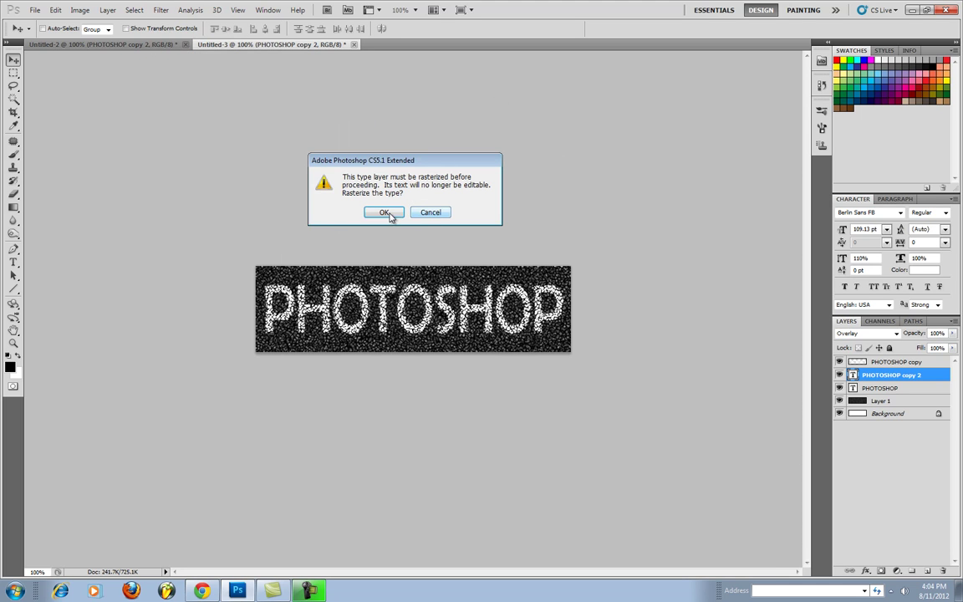
left_click(382, 211)
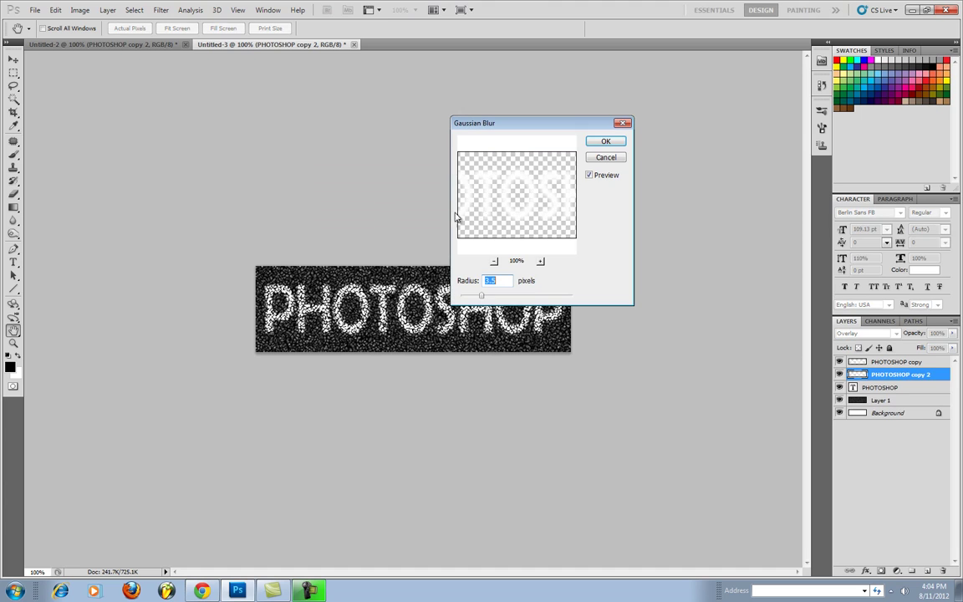
left_click(609, 143)
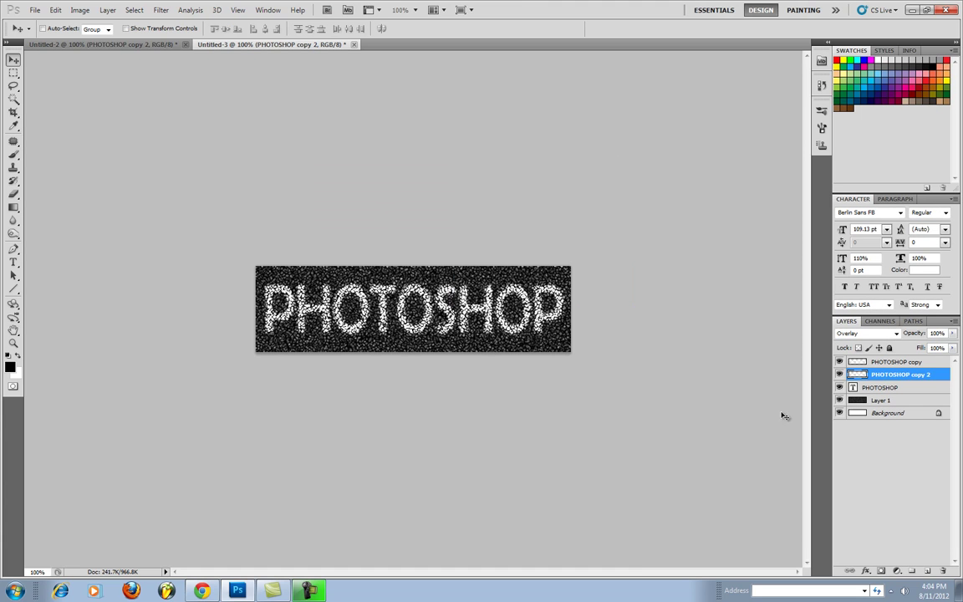
left_click(840, 374)
left_click(839, 374)
left_click(841, 376)
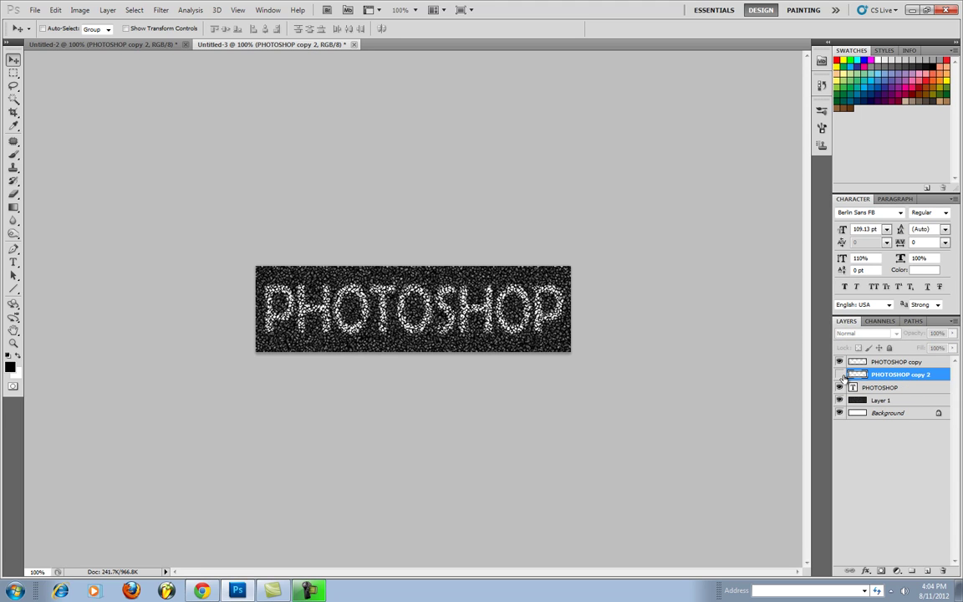
left_click(841, 375)
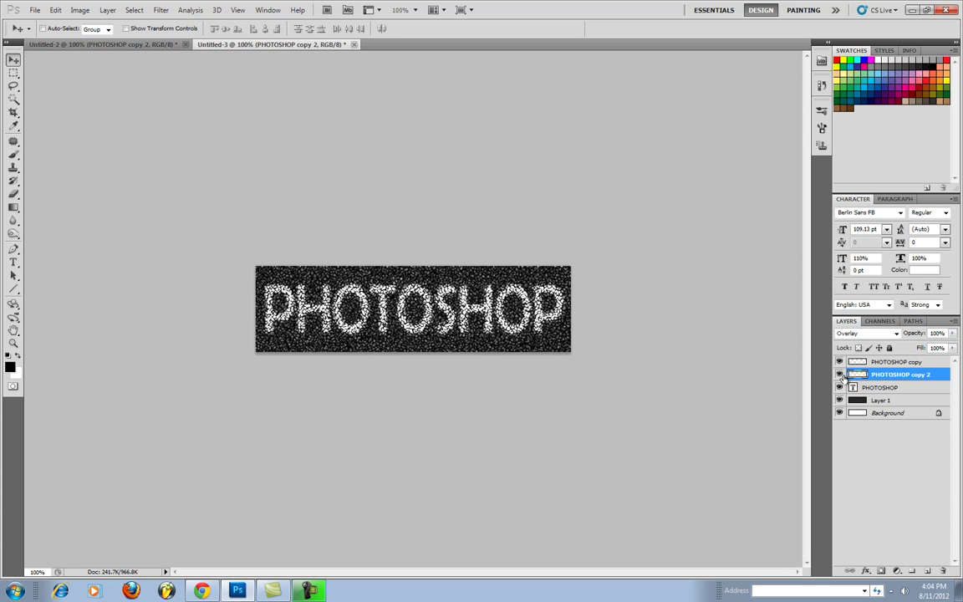